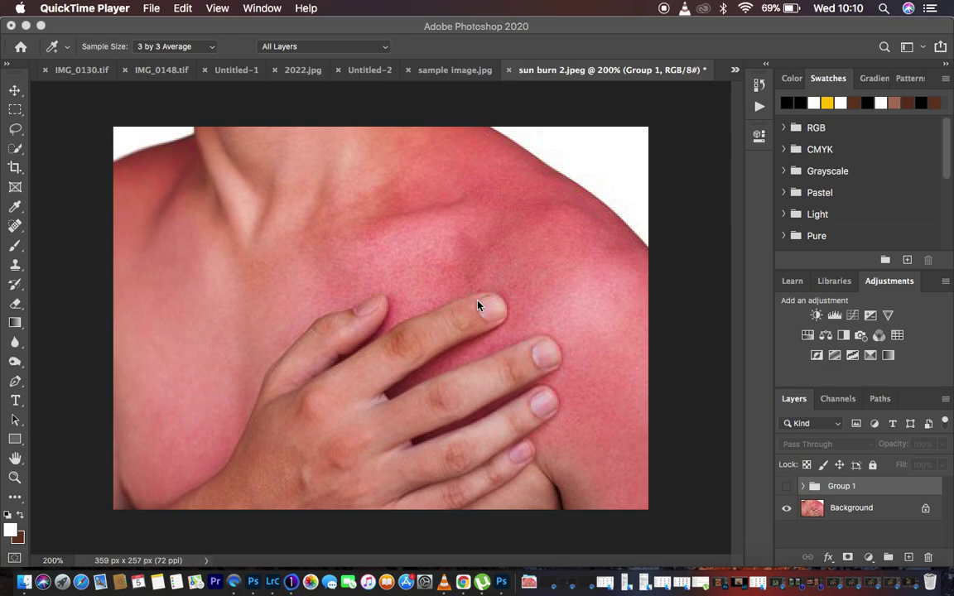
Toggle Group 1's visibility to compare the corrected skin with the sunburn, then delete Group 1
{"action": "left_click", "coordinate": [787, 488]}
{"action": "left_click", "coordinate": [787, 488]}
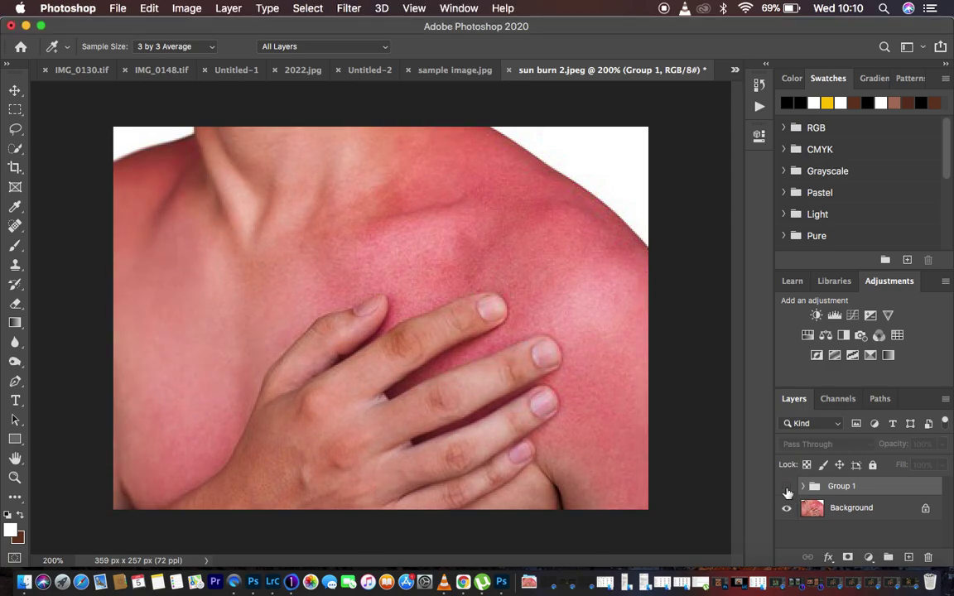
{"action": "left_click", "coordinate": [787, 490]}
{"action": "left_click", "coordinate": [787, 491]}
{"action": "left_click", "coordinate": [787, 490]}
{"action": "left_click", "coordinate": [787, 491]}
{"action": "left_click", "coordinate": [787, 491]}
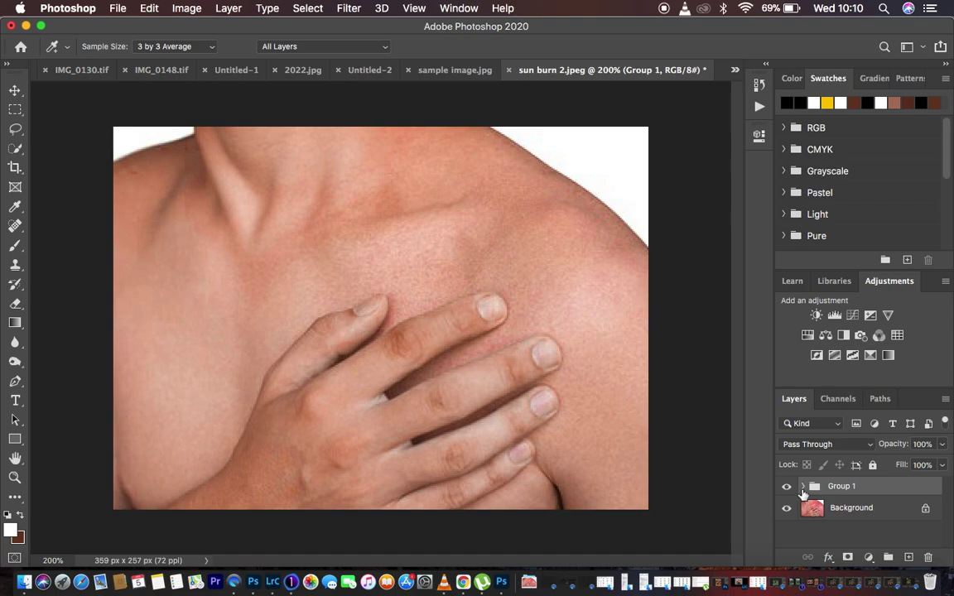
{"action": "left_click_drag", "start_coordinate": [866, 494], "coordinate": [914, 562]}
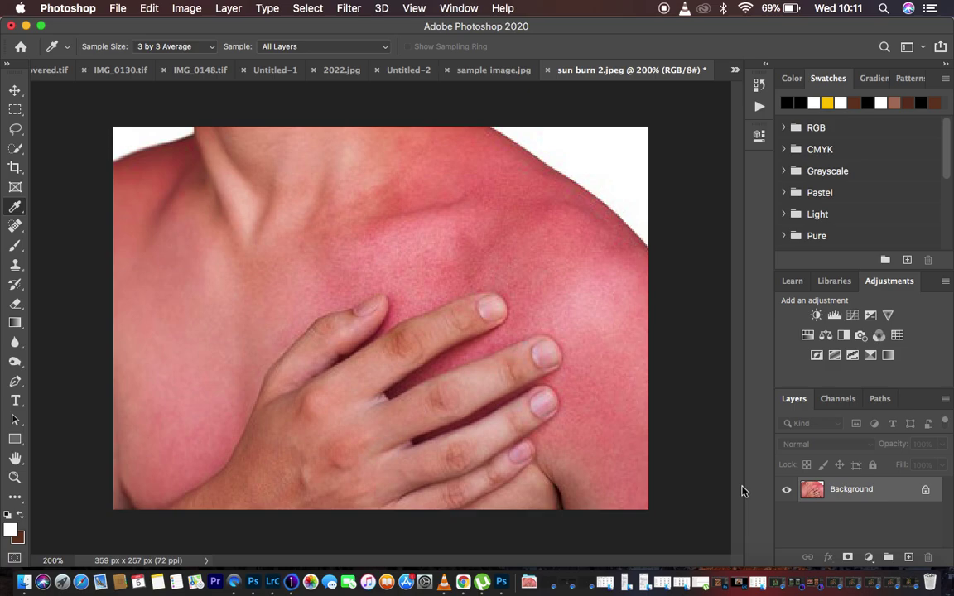
Add a default Hue/Saturation 1 adjustment layer above the Background
{"action": "left_click", "coordinate": [869, 557]}
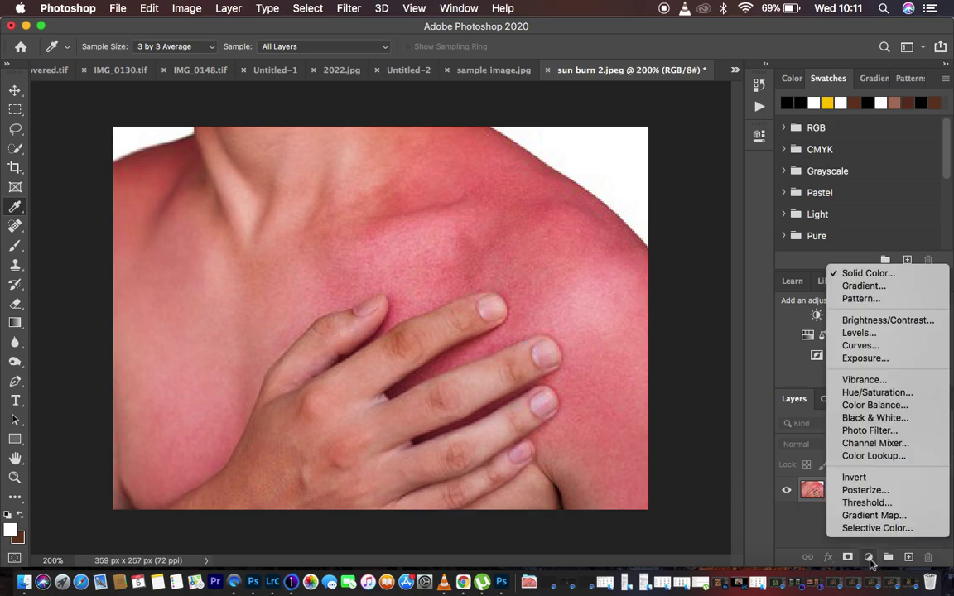
{"action": "left_click", "coordinate": [867, 395]}
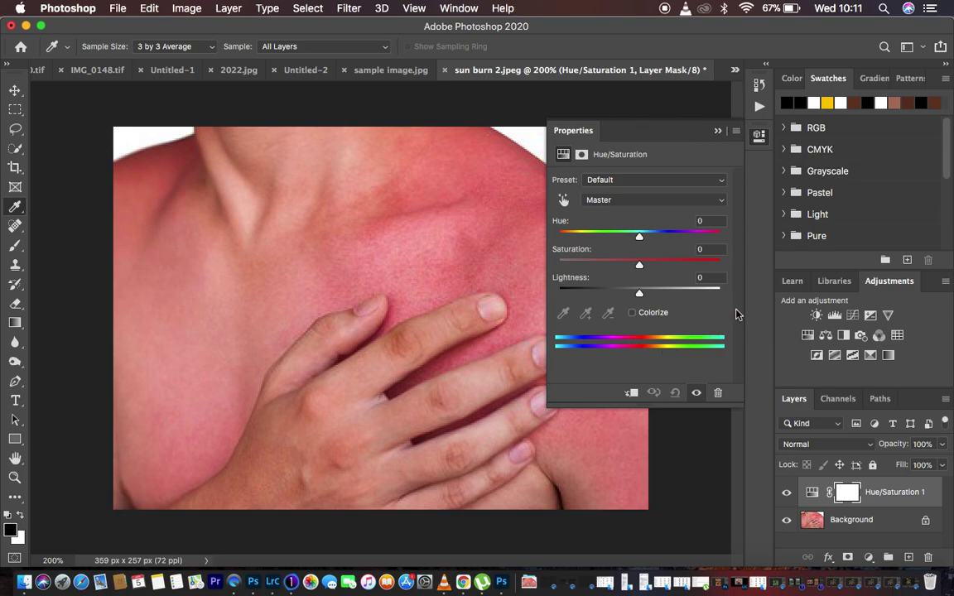
Target the Reds and narrow the range to 348°/355°–356°\3°
{"action": "left_click", "coordinate": [636, 201]}
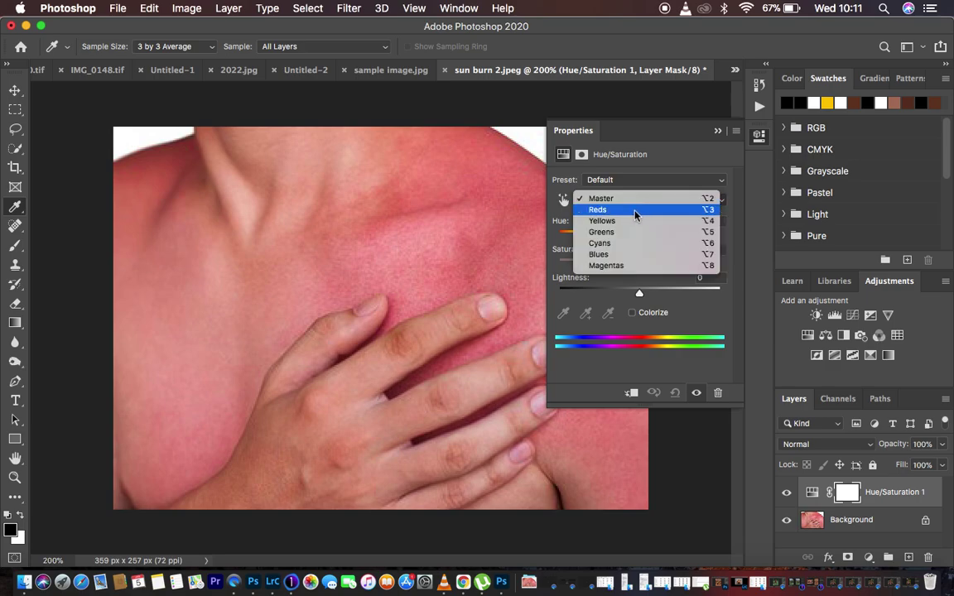
{"action": "left_click", "coordinate": [636, 210]}
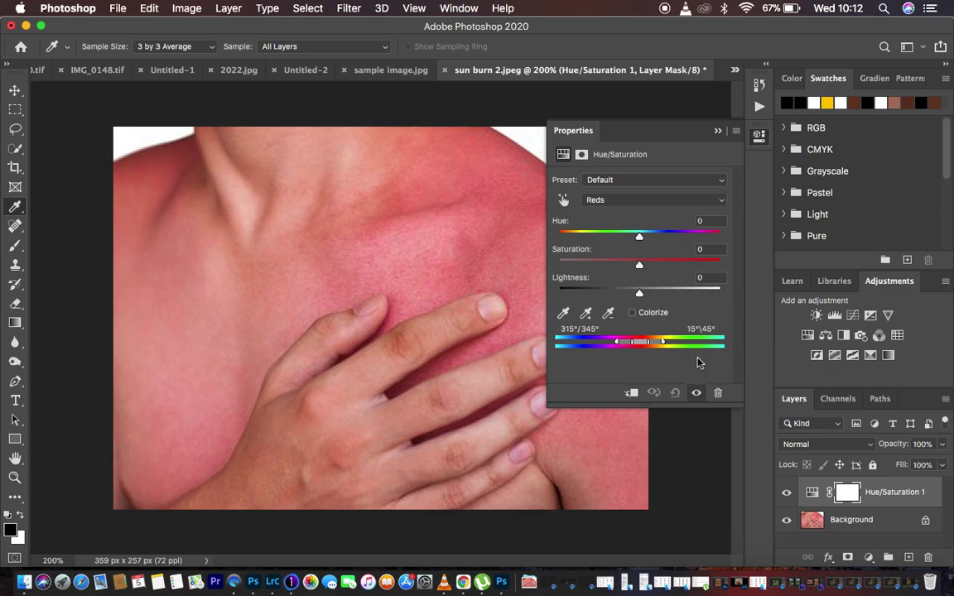
{"action": "mouse_move", "coordinate": [664, 341]}
{"action": "left_mouse_down"}
{"action": "mouse_move", "coordinate": [614, 345]}
{"action": "mouse_move", "coordinate": [646, 348]}
{"action": "left_mouse_up"}
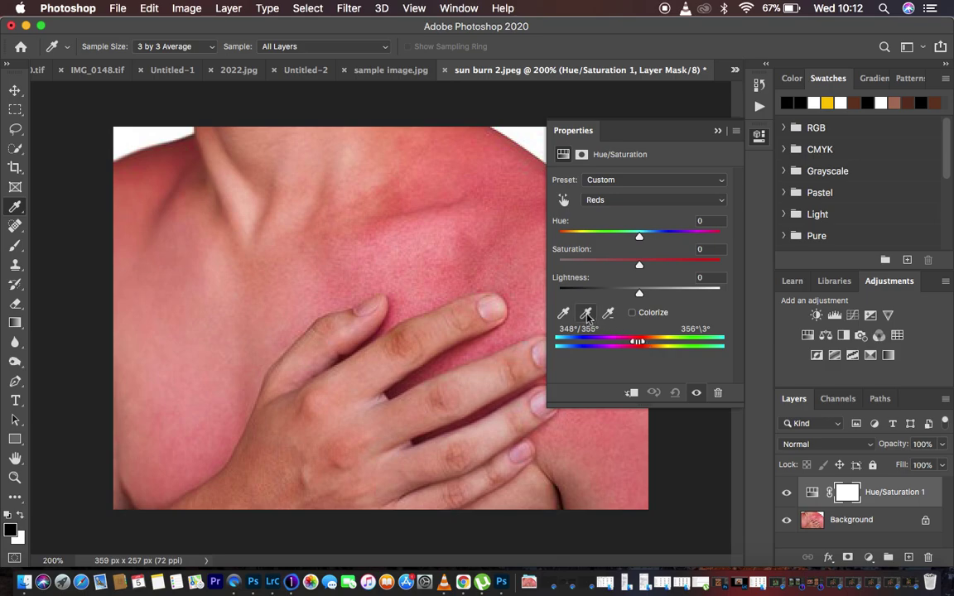
Sample the sunburned skin with Add to Sample, extending the Reds range to 348°/355°–8°\15°
{"action": "left_click", "coordinate": [586, 315]}
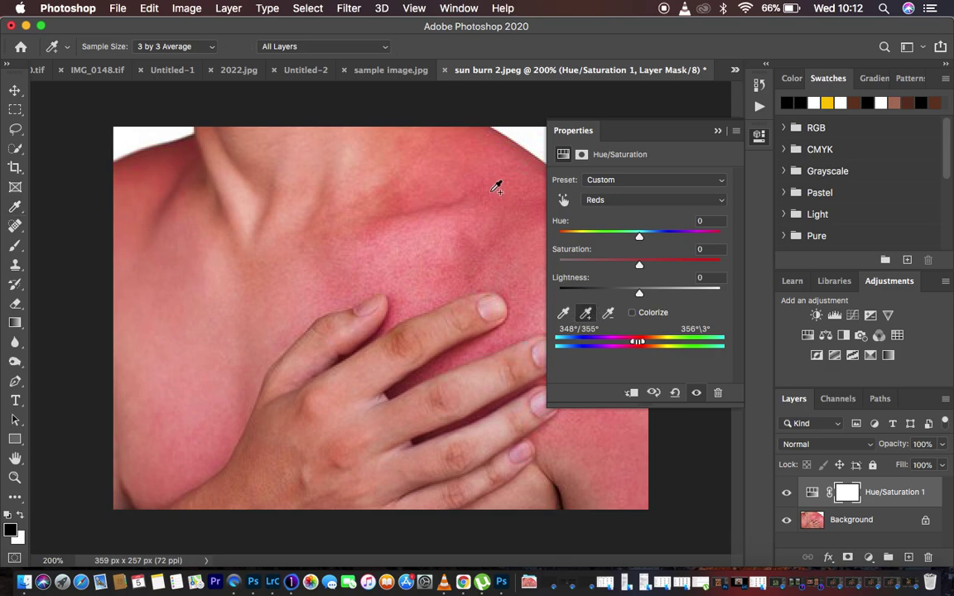
{"action": "left_click", "coordinate": [497, 184]}
{"action": "left_click_drag", "start_coordinate": [492, 189], "coordinate": [476, 236]}
{"action": "left_click", "coordinate": [166, 161]}
{"action": "left_click", "coordinate": [522, 313]}
{"action": "left_click", "coordinate": [489, 344]}
Raise Reds saturation to +100 and enlarge the Properties panel
{"action": "left_click", "coordinate": [639, 266]}
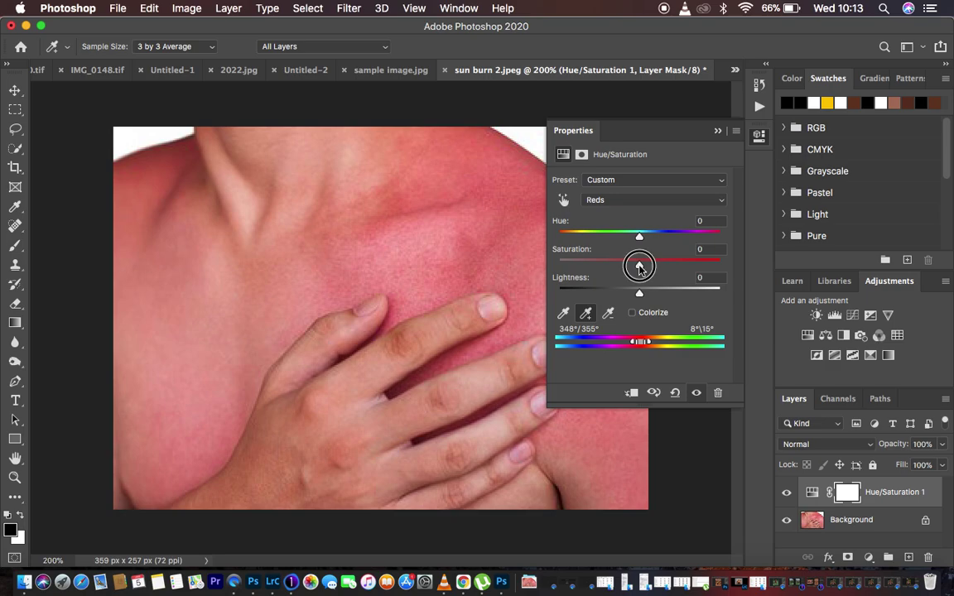
{"action": "left_click_drag", "start_coordinate": [639, 266], "coordinate": [768, 267]}
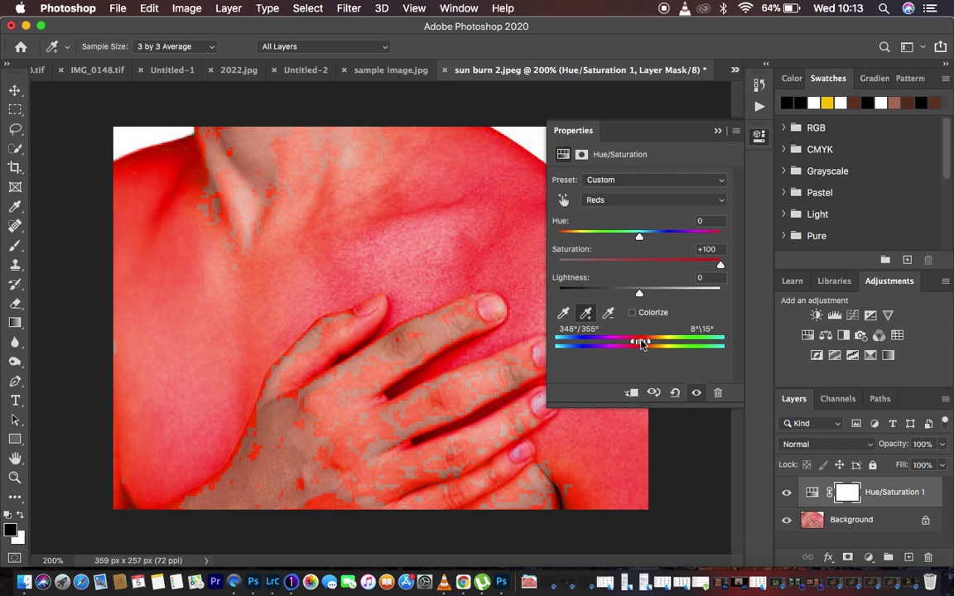
{"action": "left_click", "coordinate": [548, 408]}
{"action": "left_click_drag", "start_coordinate": [548, 408], "coordinate": [429, 473]}
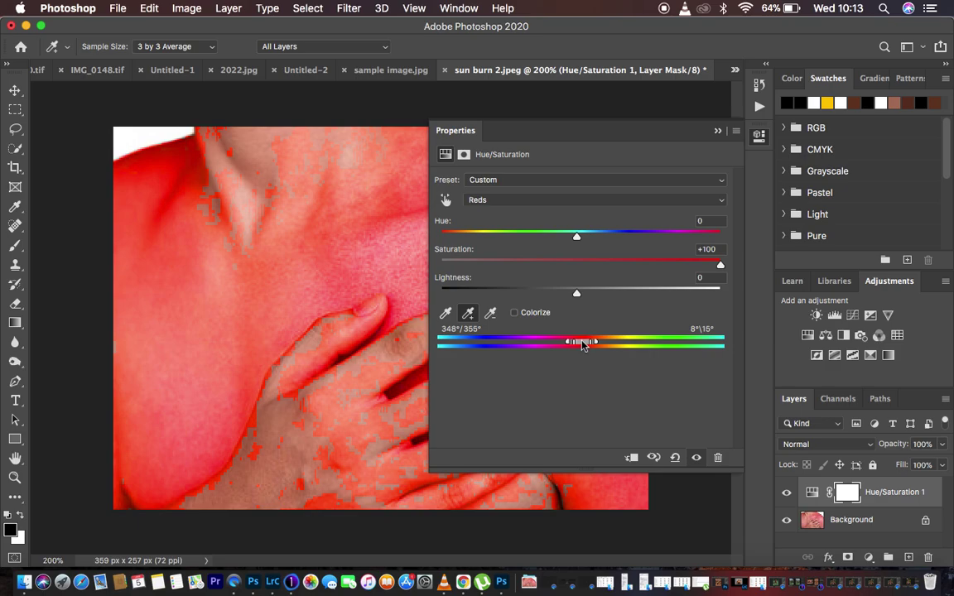
Shift the Reds range to 341°/347°–5°\12° and shrink the Properties panel back down
{"action": "left_click_drag", "start_coordinate": [582, 346], "coordinate": [576, 346]}
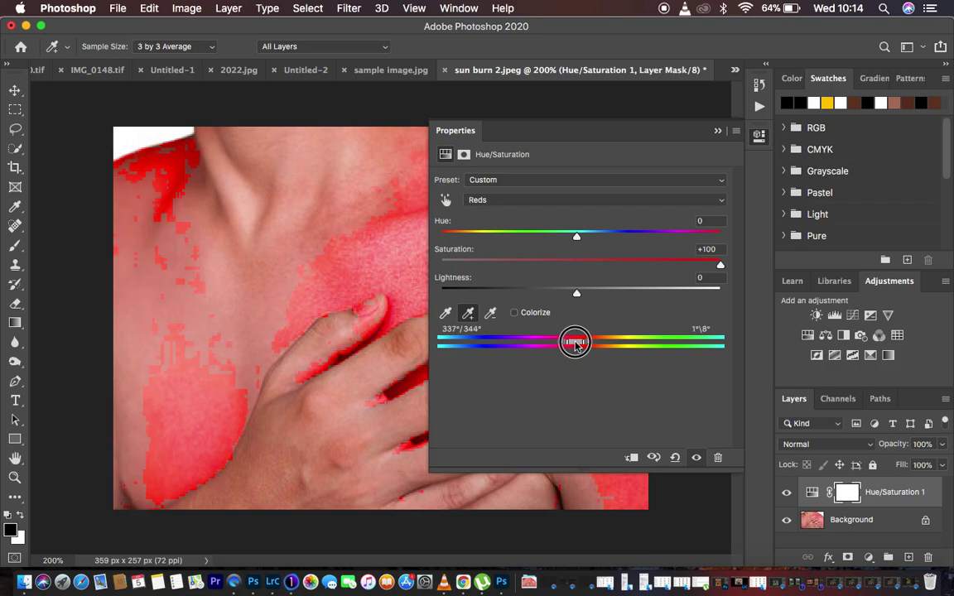
{"action": "left_click_drag", "start_coordinate": [576, 345], "coordinate": [582, 346]}
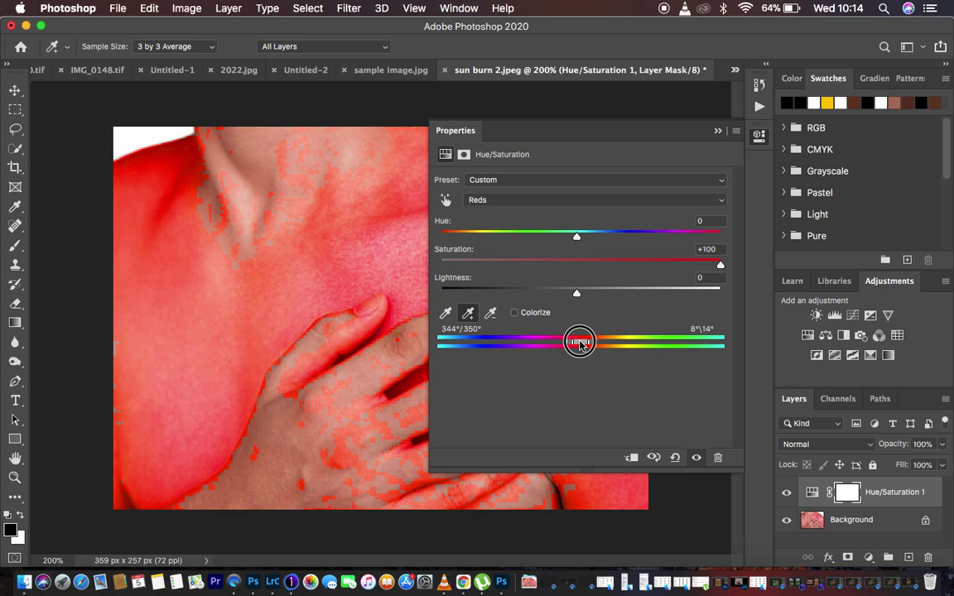
{"action": "left_click_drag", "start_coordinate": [580, 345], "coordinate": [579, 346]}
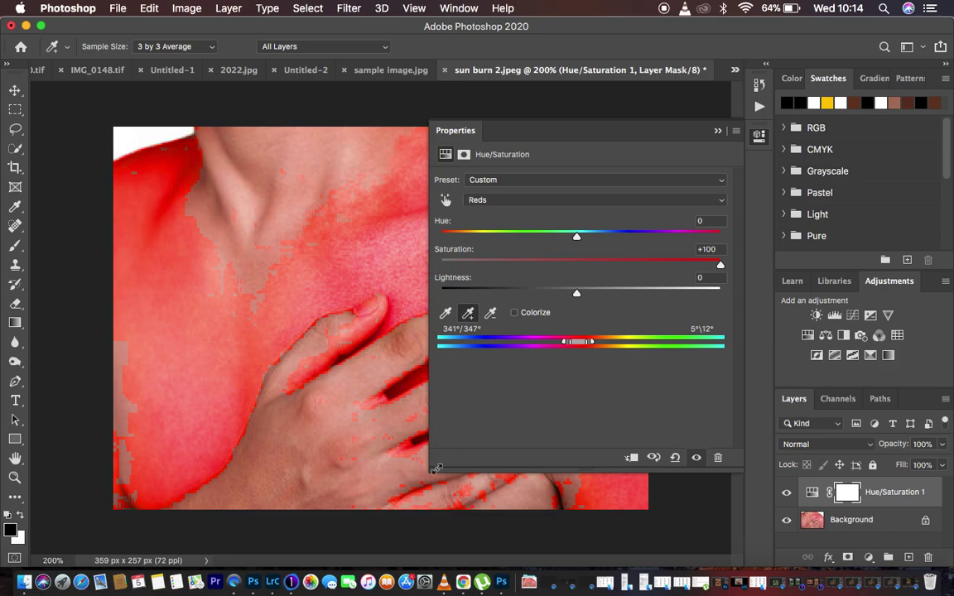
{"action": "left_click_drag", "start_coordinate": [437, 469], "coordinate": [535, 425]}
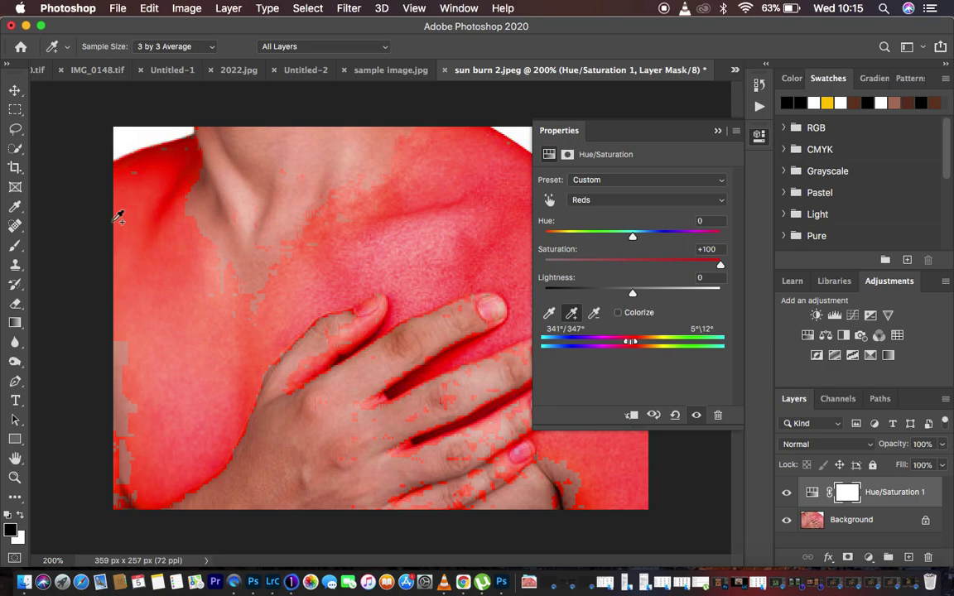
Set Reds to Hue +10, Saturation -2, Lightness +4 and collapse the Properties panel
{"action": "left_click", "coordinate": [631, 263]}
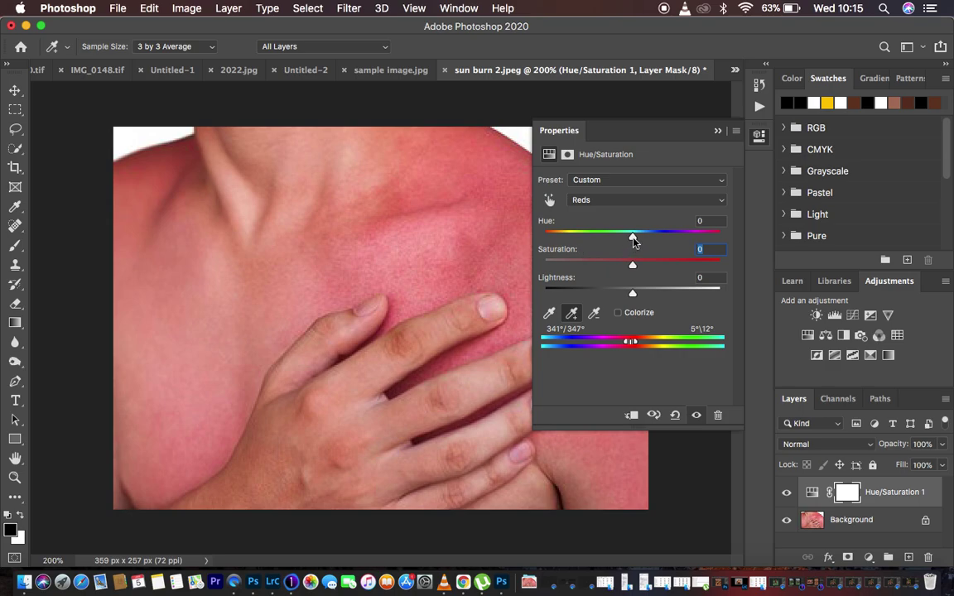
{"action": "left_click_drag", "start_coordinate": [632, 240], "coordinate": [642, 240]}
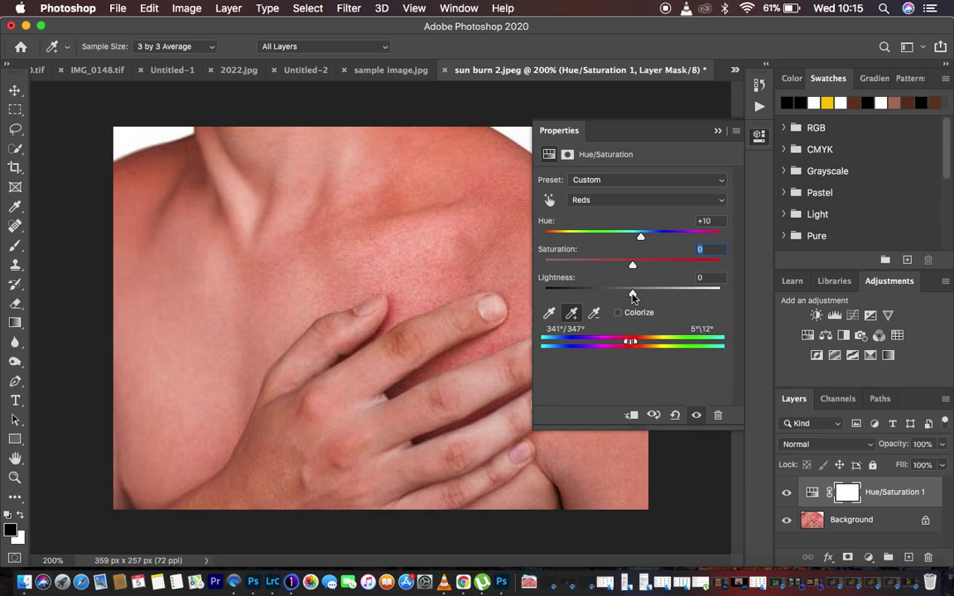
{"action": "left_click_drag", "start_coordinate": [632, 294], "coordinate": [631, 266]}
{"action": "left_click", "coordinate": [718, 131]}
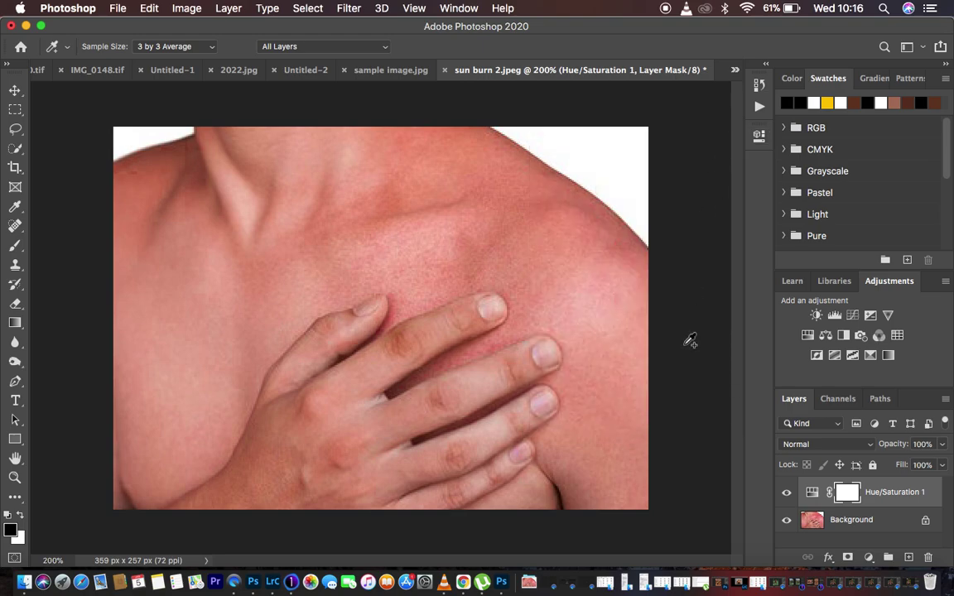
Add Hue/Saturation 2 targeting Reds, narrowed to a 341°/347°–349°\354° range
{"action": "left_click", "coordinate": [869, 557]}
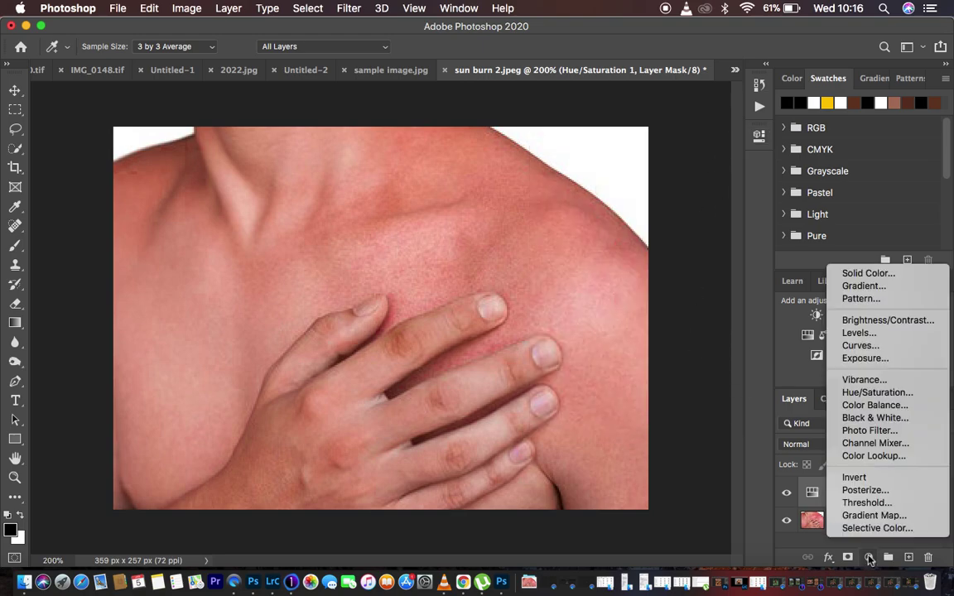
{"action": "left_click", "coordinate": [872, 393]}
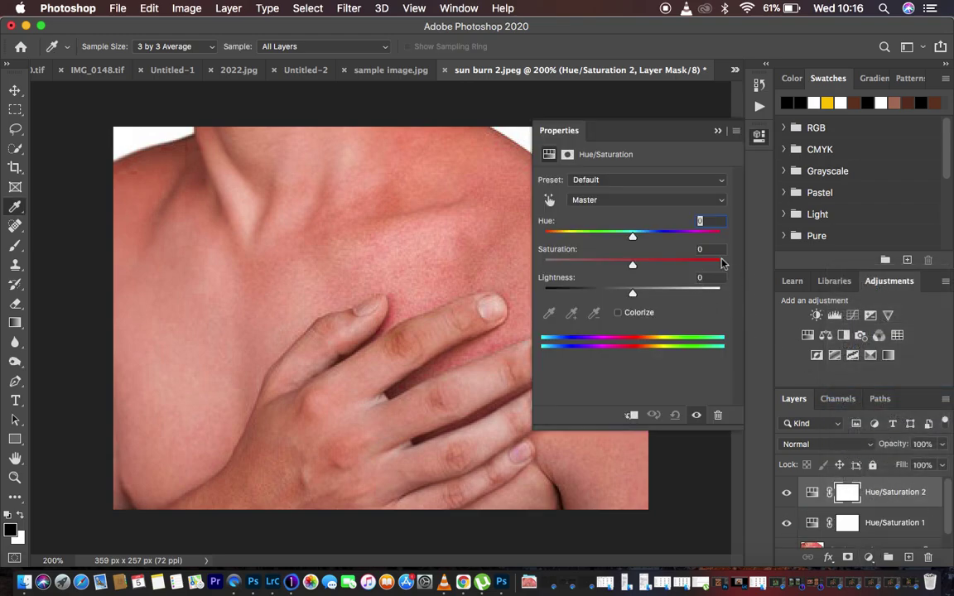
{"action": "left_click", "coordinate": [617, 199]}
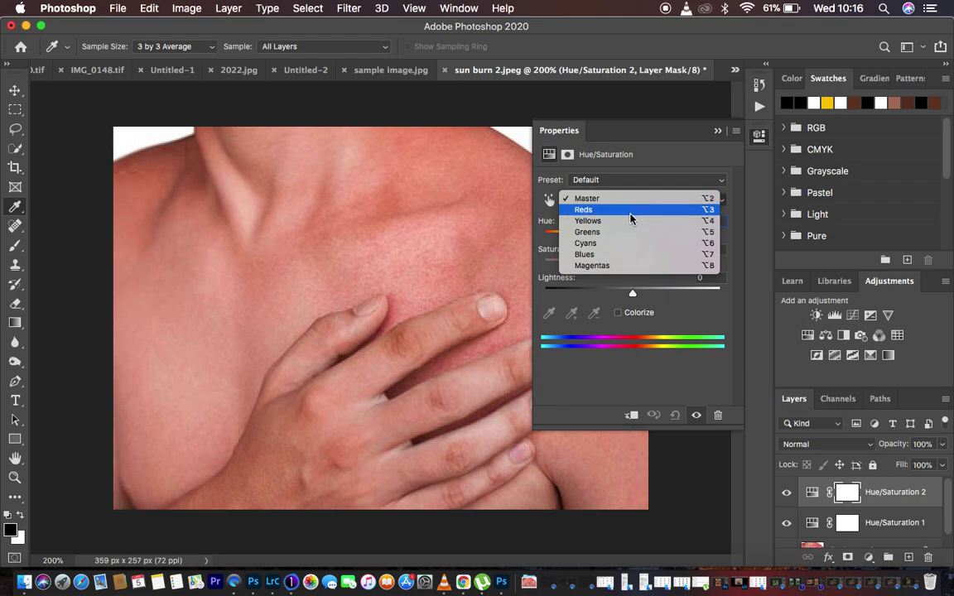
{"action": "left_click", "coordinate": [630, 212]}
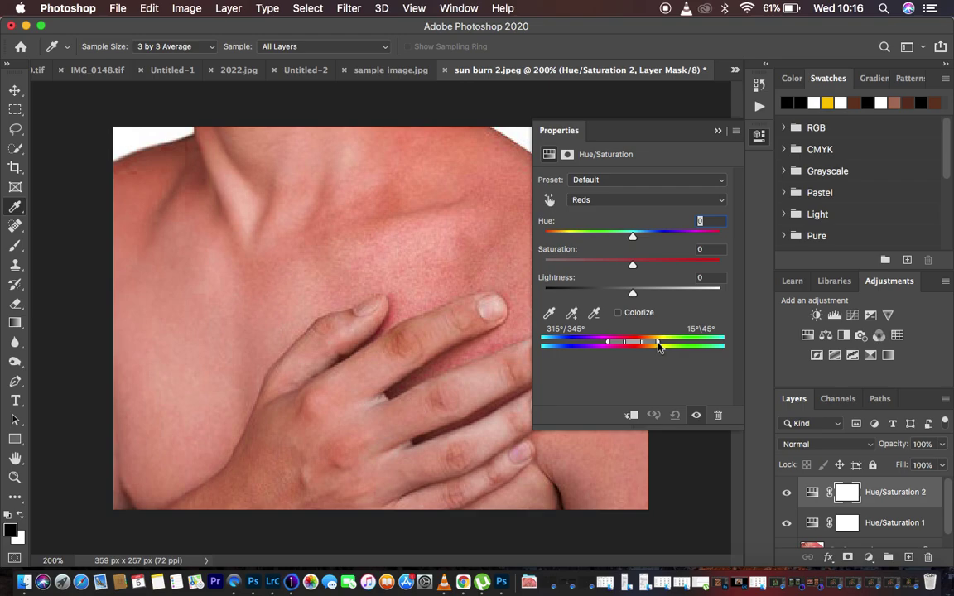
{"action": "left_click_drag", "start_coordinate": [660, 343], "coordinate": [629, 348]}
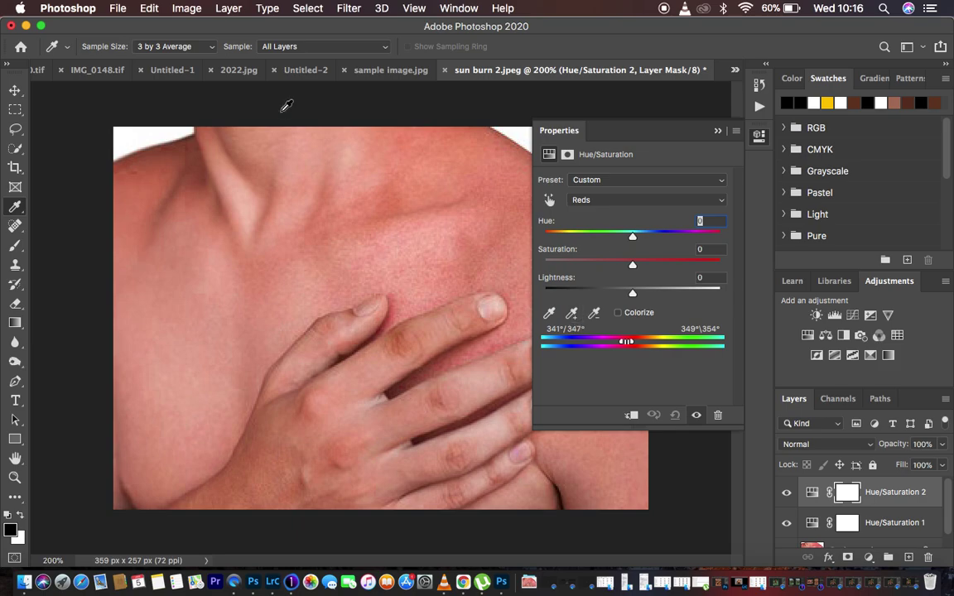
Show the eyedropper Sample Size list and keep 3 by 3 Average
{"action": "left_click", "coordinate": [169, 53]}
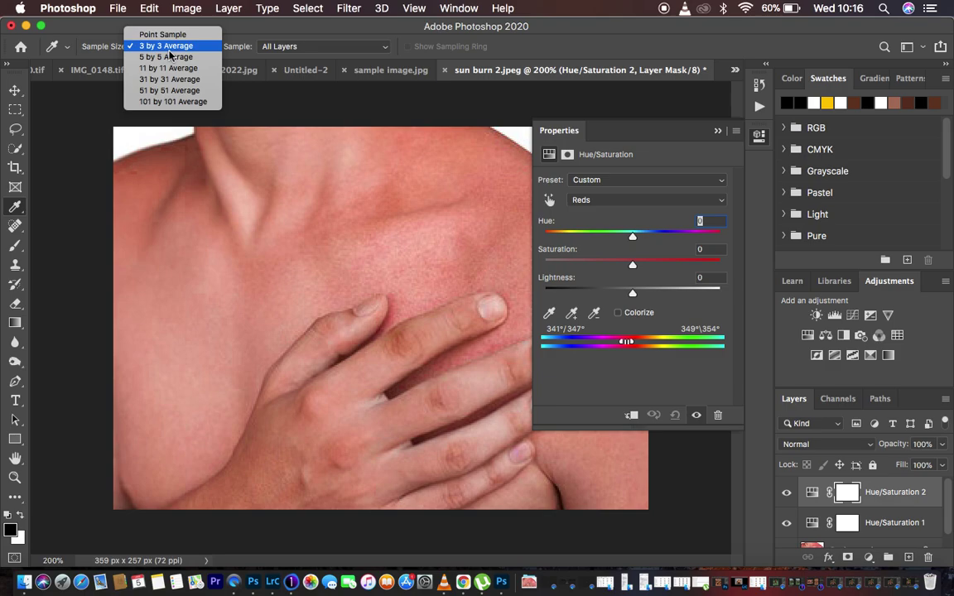
{"action": "left_click", "coordinate": [168, 48]}
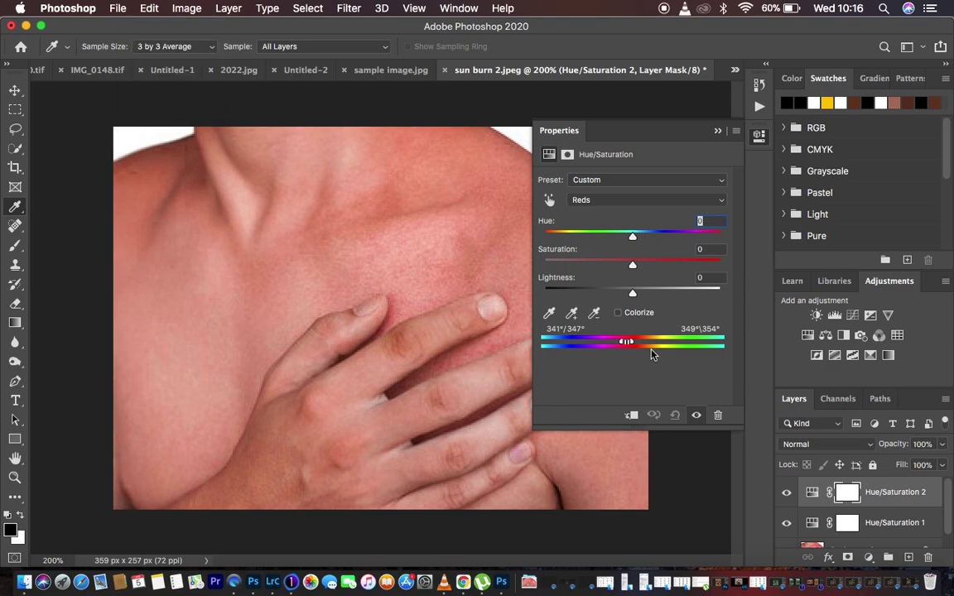
Add collarbone, chest, fingertip and neck skin samples, widening Reds to 341°/347°–14°\19°
{"action": "left_click", "coordinate": [572, 314]}
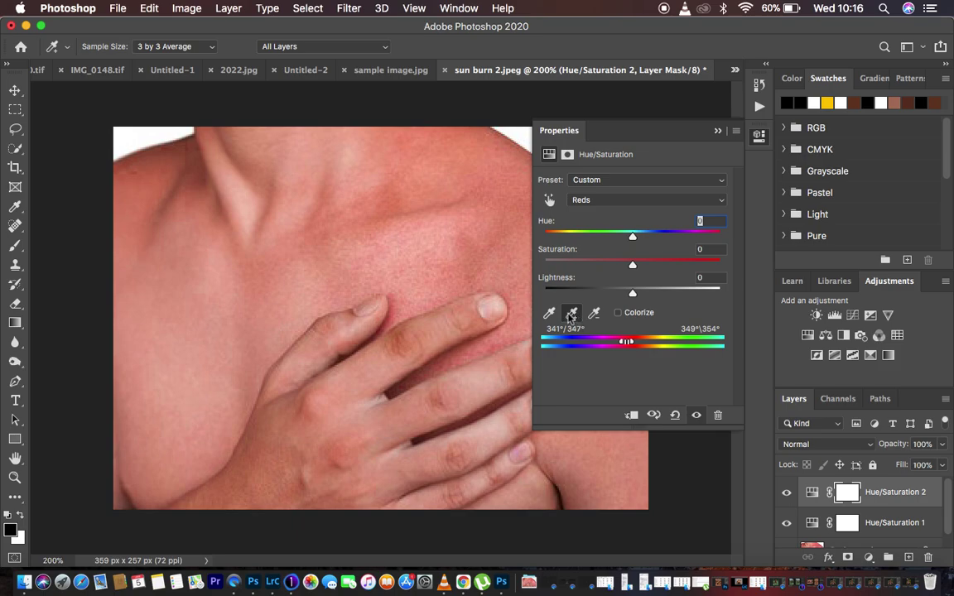
{"action": "left_click", "coordinate": [320, 222]}
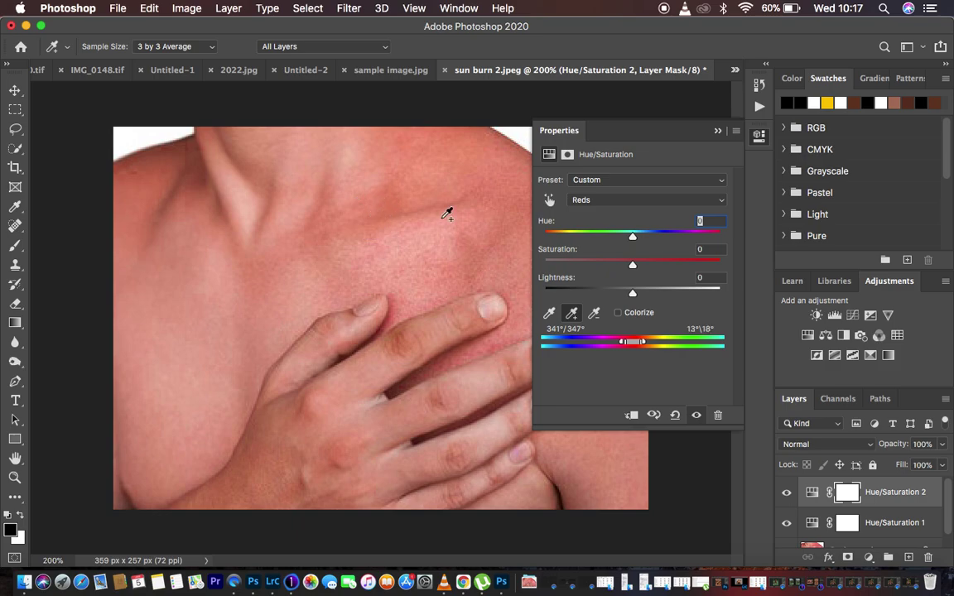
{"action": "left_click", "coordinate": [465, 261]}
{"action": "left_click", "coordinate": [476, 285]}
{"action": "left_click", "coordinate": [202, 188]}
Preview Reds at Saturation +100 and tune the range to 331°/336°–10°\15° over the sunburn
{"action": "left_click_drag", "start_coordinate": [633, 267], "coordinate": [749, 275]}
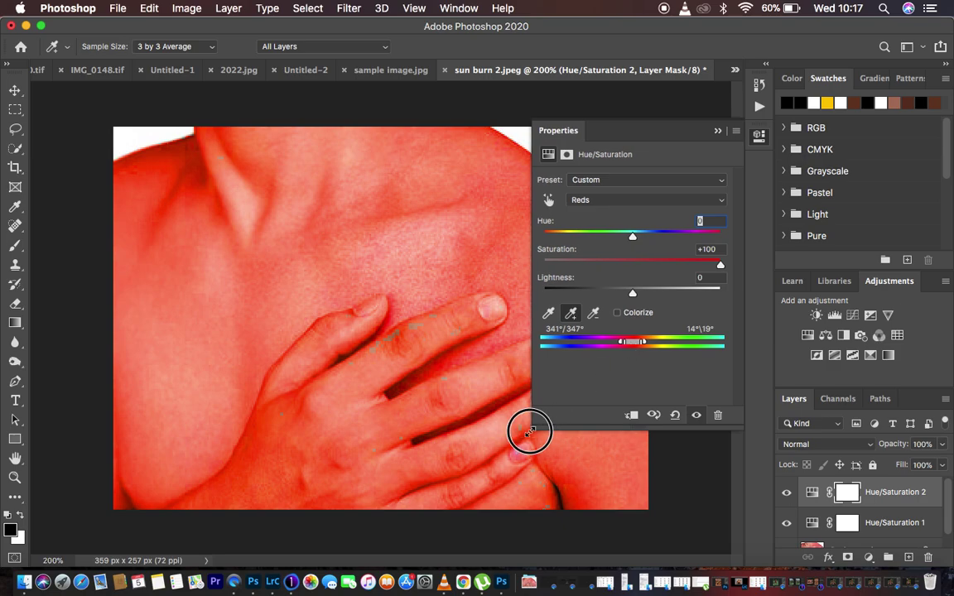
{"action": "left_click_drag", "start_coordinate": [532, 430], "coordinate": [497, 439]}
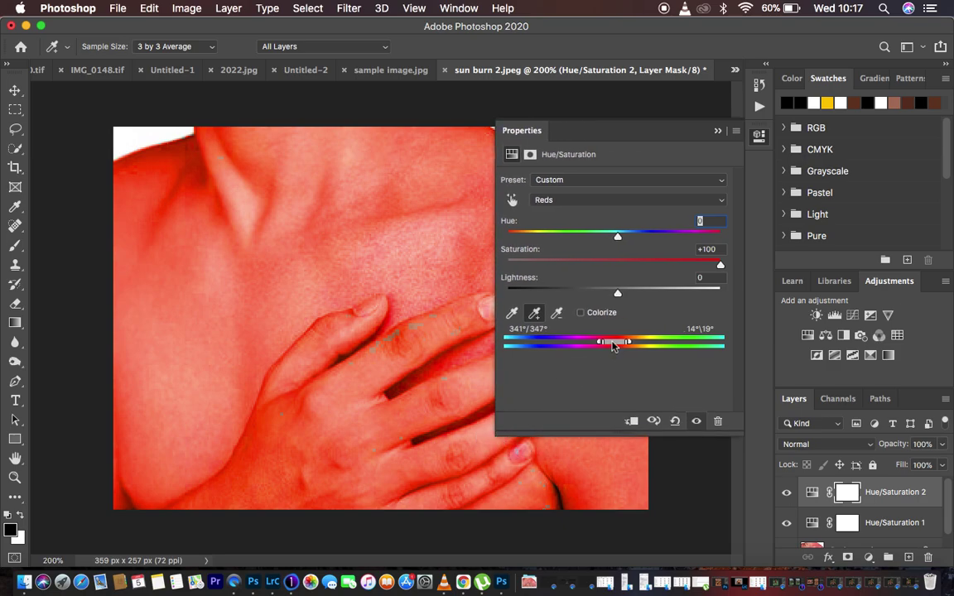
{"action": "left_click_drag", "start_coordinate": [614, 347], "coordinate": [608, 346]}
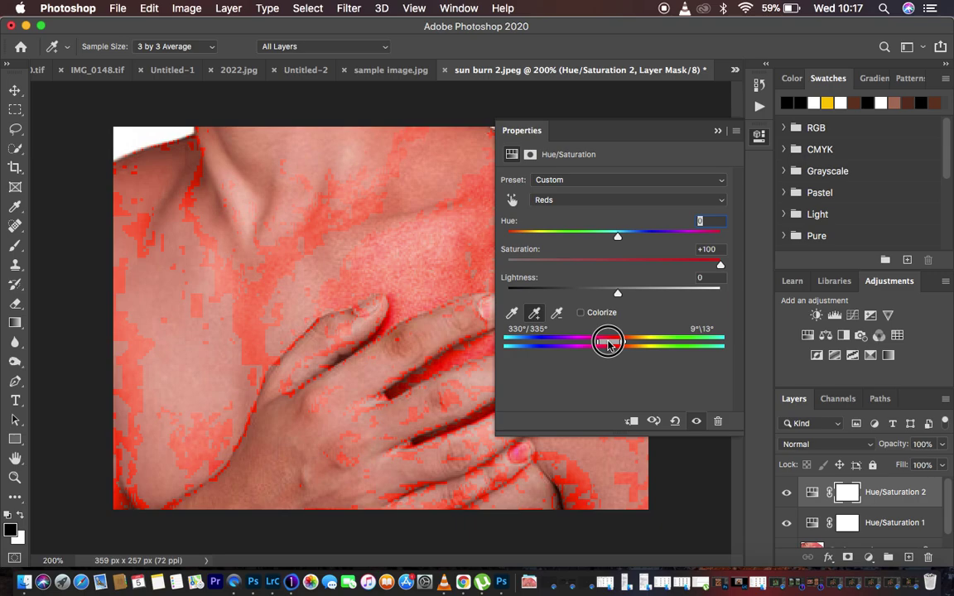
{"action": "left_click_drag", "start_coordinate": [608, 346], "coordinate": [609, 346]}
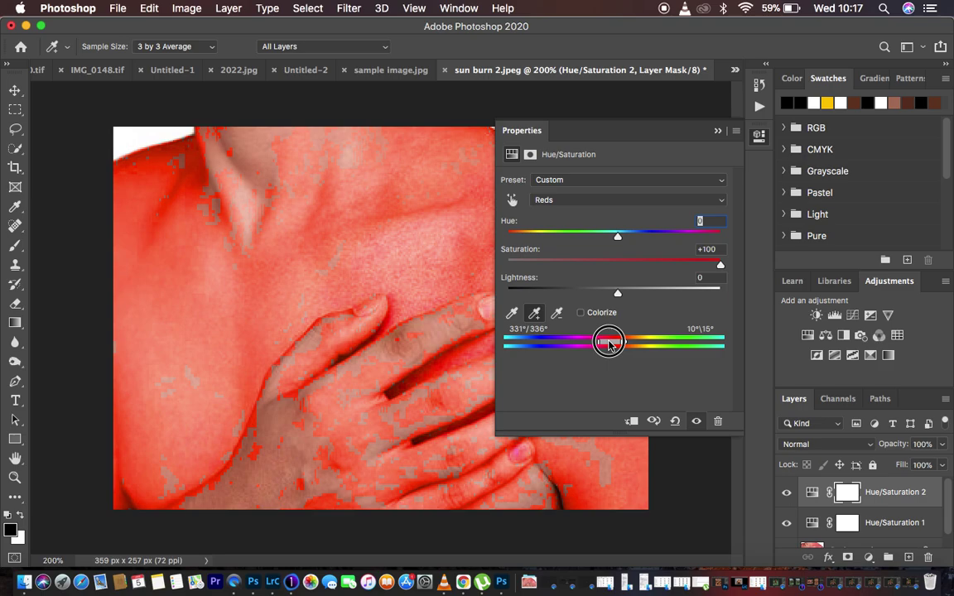
{"action": "mouse_move", "coordinate": [609, 344]}
{"action": "left_mouse_down"}
{"action": "mouse_move", "coordinate": [626, 345]}
{"action": "mouse_move", "coordinate": [609, 346]}
{"action": "left_mouse_up"}
{"action": "left_click_drag", "start_coordinate": [609, 346], "coordinate": [609, 347]}
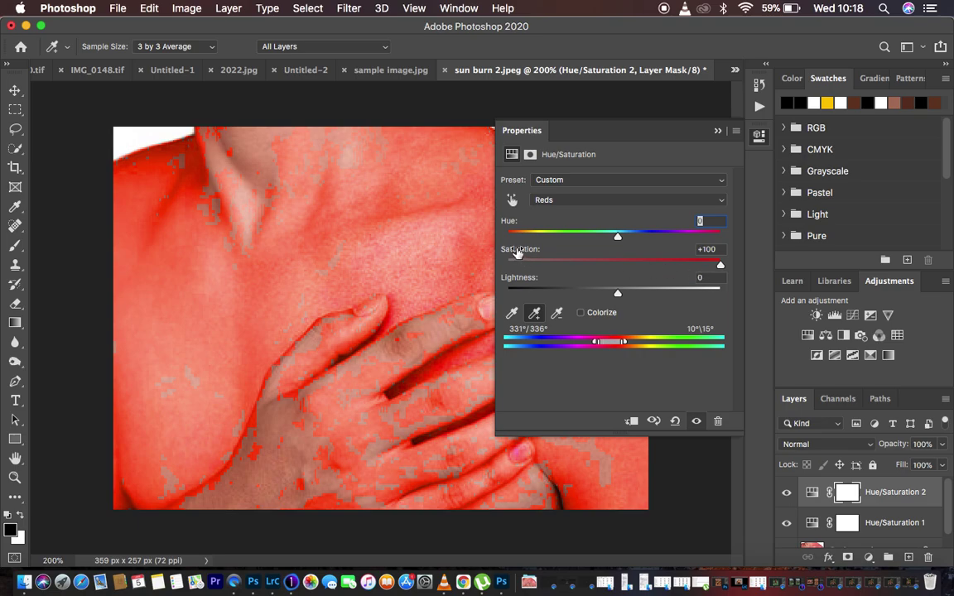
Reset Saturation to 0, then set Reds to Hue +9, Saturation −4, Lightness +9
{"action": "key", "text": "Tab"}
{"action": "type", "text": "0"}
{"action": "key", "text": "Return"}
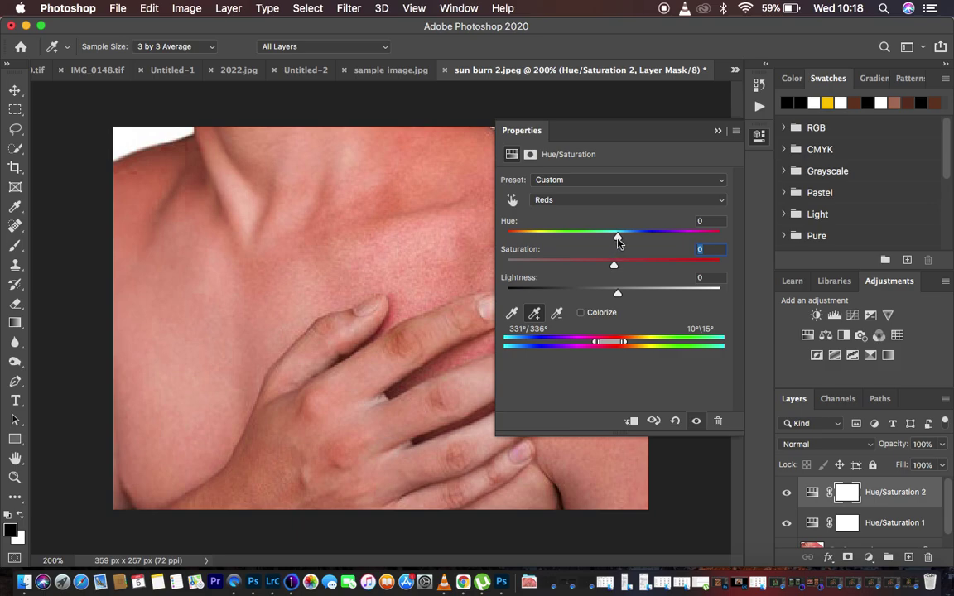
{"action": "left_click_drag", "start_coordinate": [617, 241], "coordinate": [624, 241]}
{"action": "left_click_drag", "start_coordinate": [617, 294], "coordinate": [610, 267]}
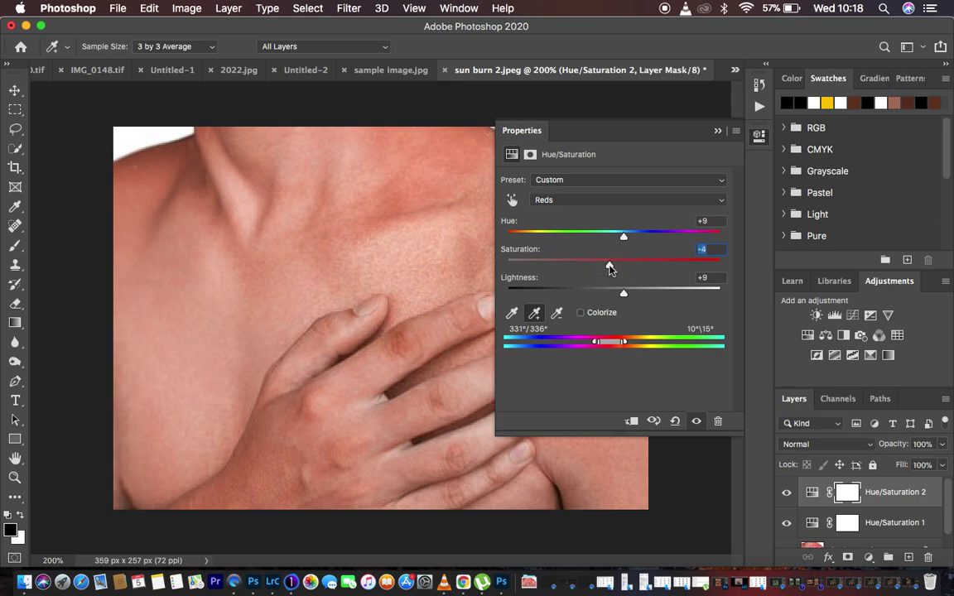
Collapse the Properties panel and toggle between the Background alone and the two adjustment layers
{"action": "left_click", "coordinate": [718, 133]}
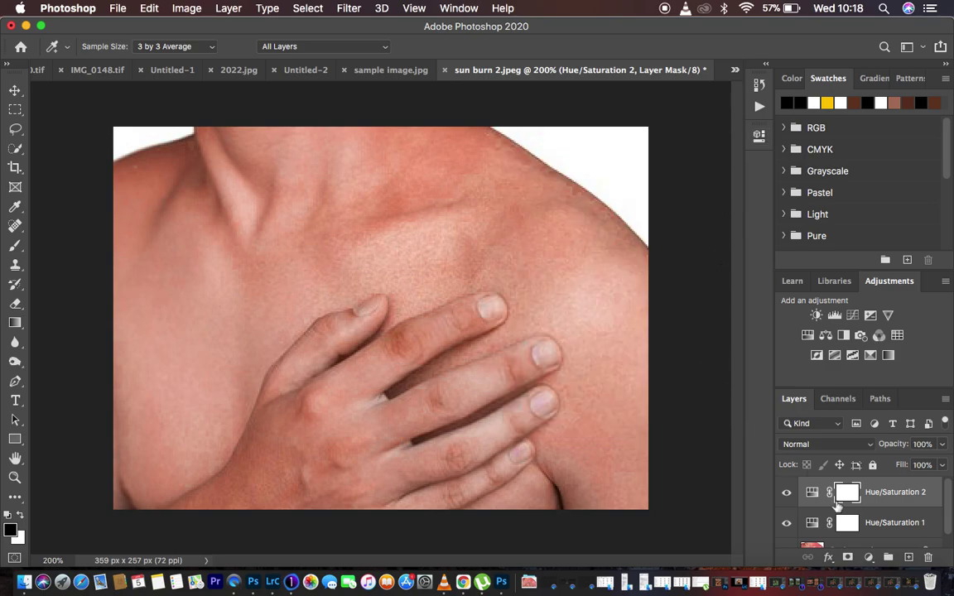
{"action": "scroll", "coordinate": [818, 509], "scroll_direction": "down", "scroll_amount": 1}
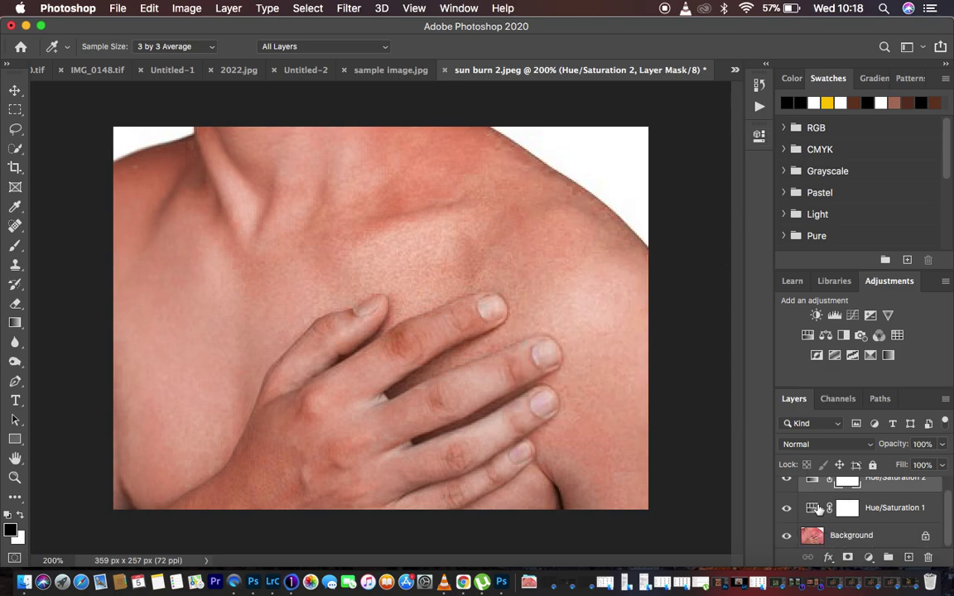
{"action": "left_click", "coordinate": [788, 539], "text": "alt"}
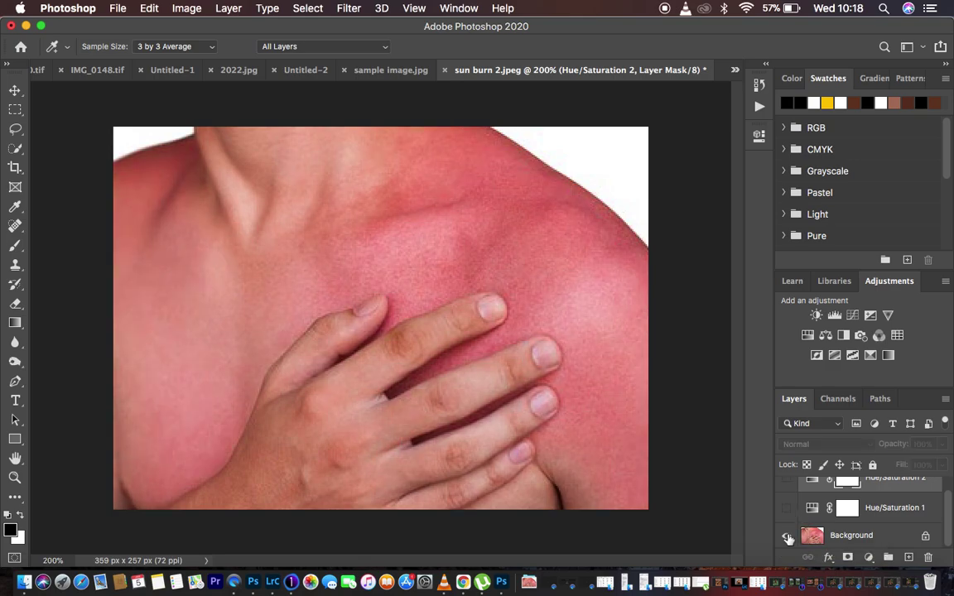
{"action": "left_click", "coordinate": [788, 539], "text": "alt"}
{"action": "left_click", "coordinate": [788, 538], "text": "alt"}
{"action": "left_click", "coordinate": [788, 539], "text": "alt"}
{"action": "left_click", "coordinate": [788, 538], "text": "alt"}
{"action": "left_click", "coordinate": [787, 539], "text": "alt"}
{"action": "left_click", "coordinate": [788, 539], "text": "alt"}
{"action": "left_click", "coordinate": [788, 539], "text": "alt"}
{"action": "left_click", "coordinate": [788, 539], "text": "alt"}
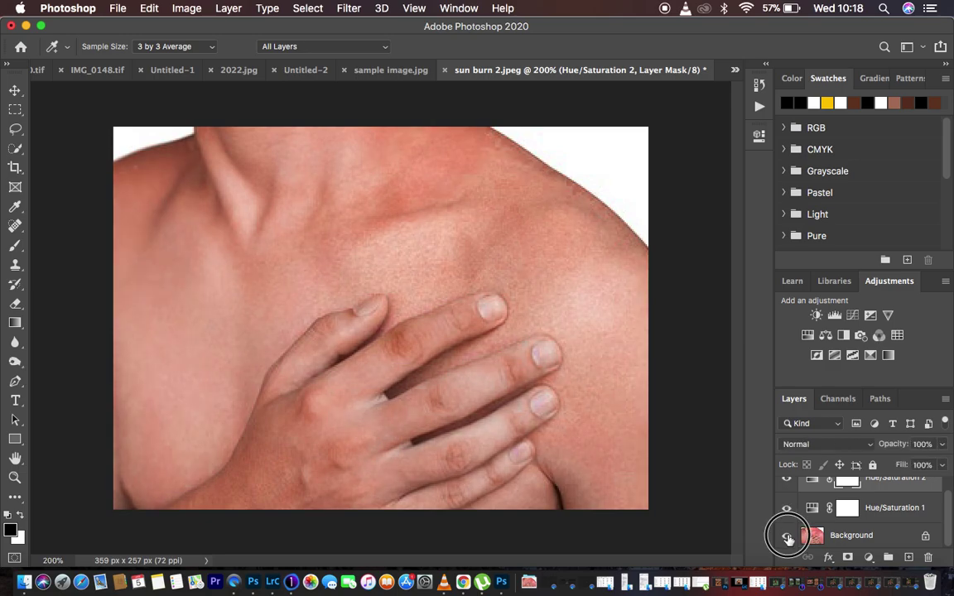
{"action": "left_click", "coordinate": [788, 539], "text": "alt"}
{"action": "left_click", "coordinate": [788, 539], "text": "alt"}
{"action": "left_click", "coordinate": [788, 538], "text": "alt"}
{"action": "left_click", "coordinate": [788, 539], "text": "alt"}
{"action": "left_click", "coordinate": [788, 539], "text": "alt"}
{"action": "left_click", "coordinate": [788, 538], "text": "alt"}
{"action": "left_click", "coordinate": [788, 539], "text": "alt"}
Add a third Hue/Saturation layer on Greens, narrowed to 133°/138°–139°\144°
{"action": "left_click", "coordinate": [869, 558]}
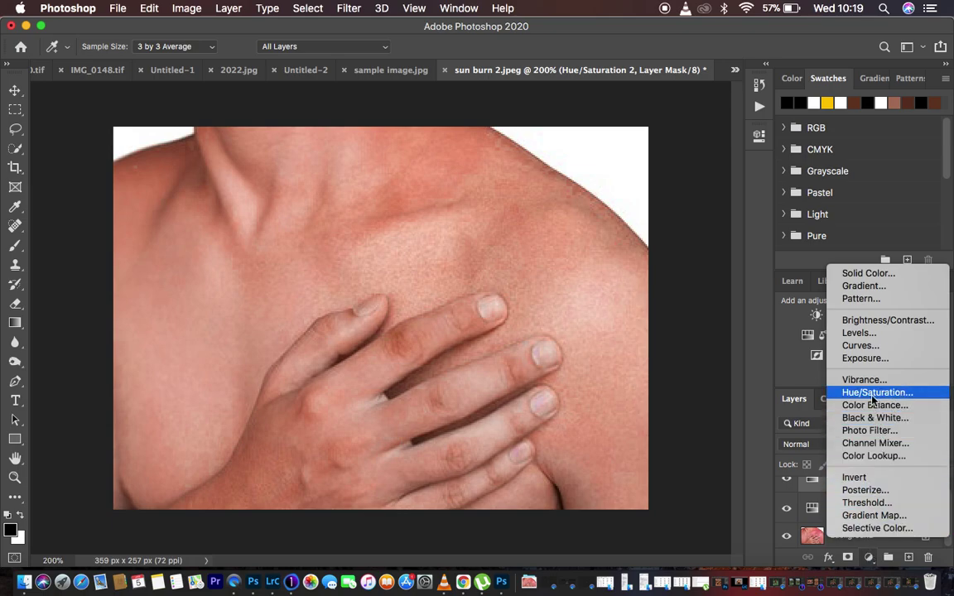
{"action": "left_click", "coordinate": [784, 354]}
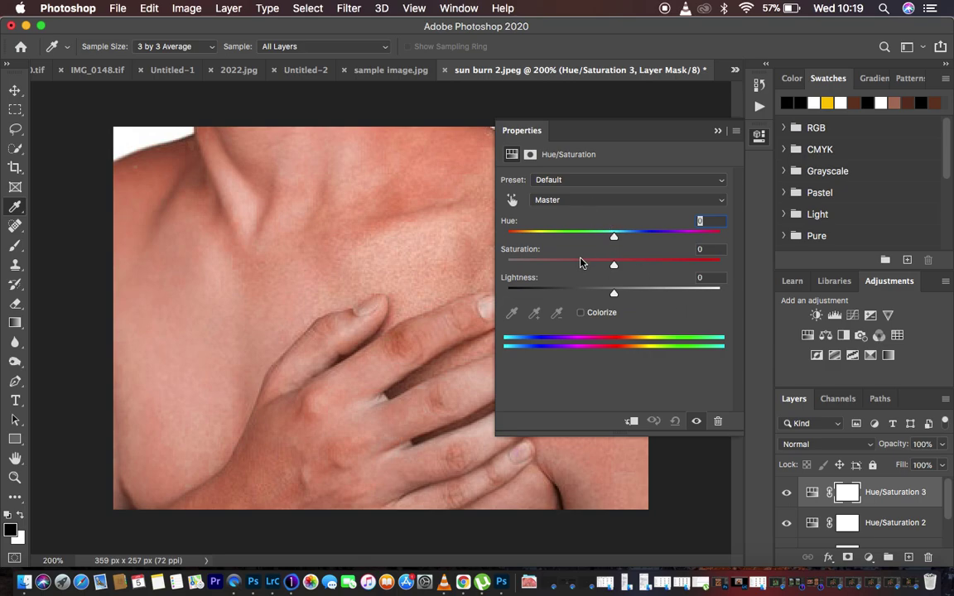
{"action": "left_click", "coordinate": [589, 204]}
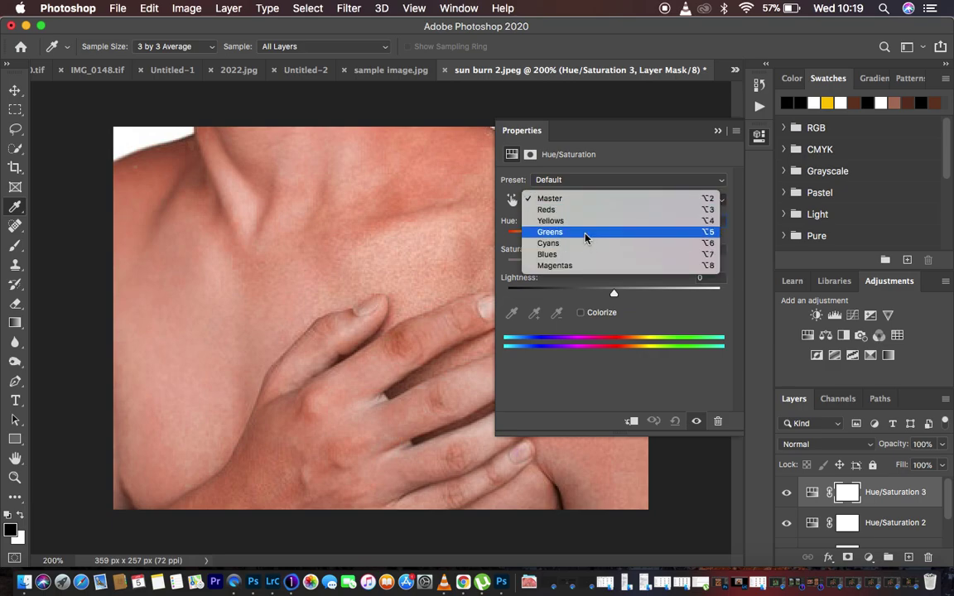
{"action": "left_click", "coordinate": [585, 237]}
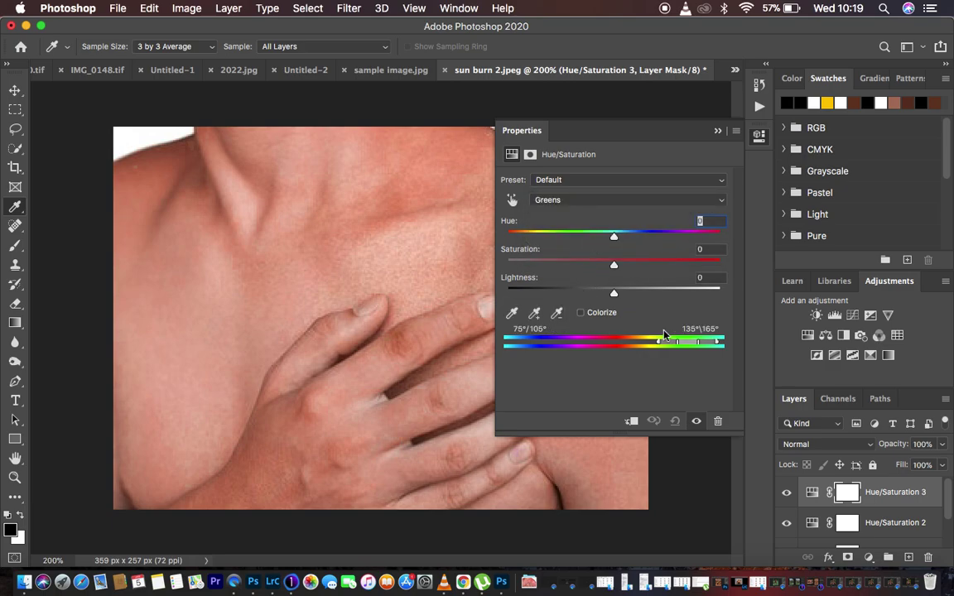
{"action": "mouse_move", "coordinate": [688, 345]}
{"action": "left_mouse_down"}
{"action": "mouse_move", "coordinate": [717, 343]}
{"action": "mouse_move", "coordinate": [661, 343]}
{"action": "mouse_move", "coordinate": [696, 344]}
{"action": "left_mouse_up"}
{"action": "left_click", "coordinate": [534, 312]}
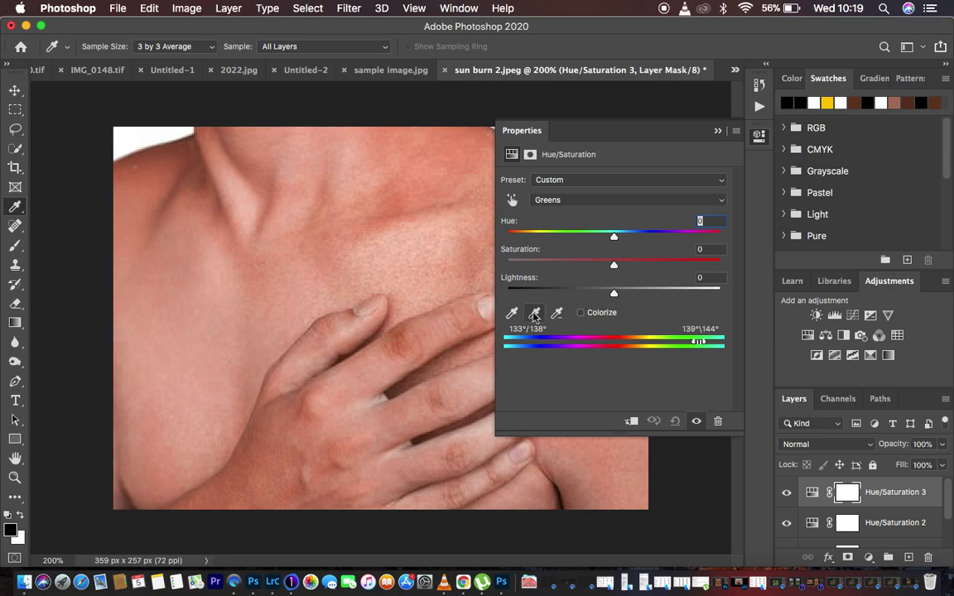
Sample the skin into a Yellows 2 range and shift it to 17°/22°–142°\147° under a saturation preview
{"action": "left_click", "coordinate": [415, 281]}
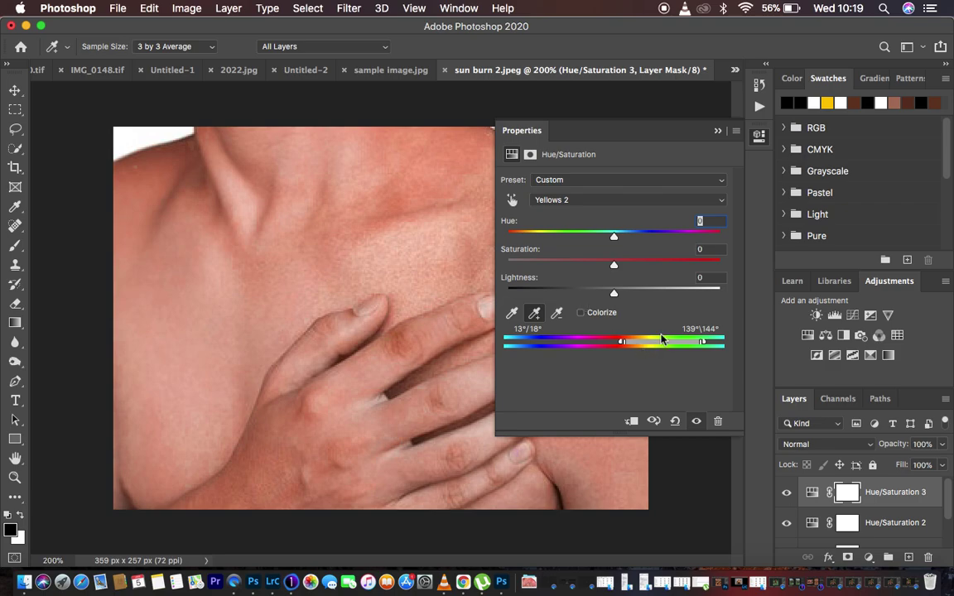
{"action": "left_click_drag", "start_coordinate": [615, 265], "coordinate": [720, 265]}
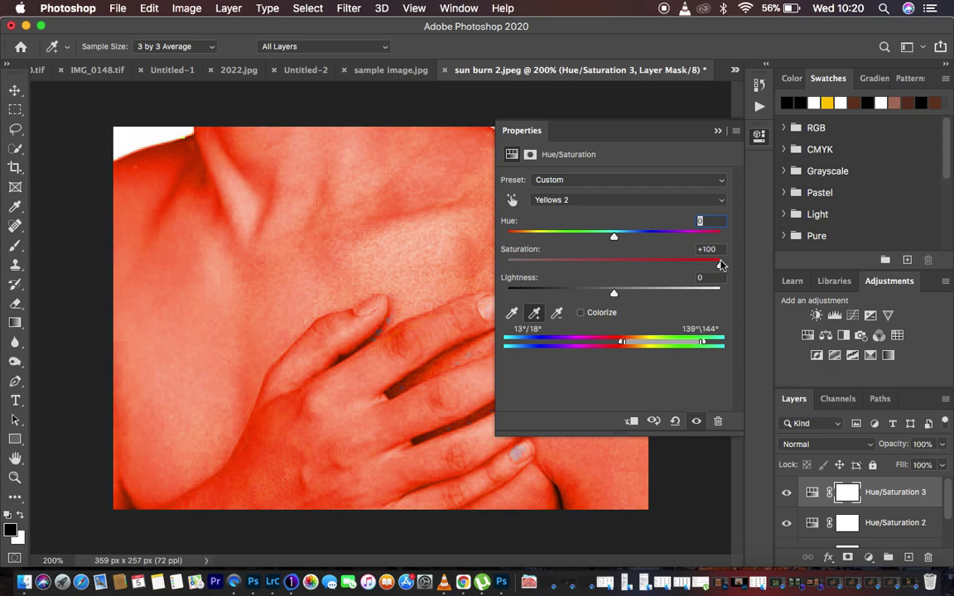
{"action": "mouse_move", "coordinate": [673, 347]}
{"action": "left_mouse_down"}
{"action": "mouse_move", "coordinate": [628, 341]}
{"action": "mouse_move", "coordinate": [680, 341]}
{"action": "mouse_move", "coordinate": [672, 340]}
{"action": "left_mouse_up"}
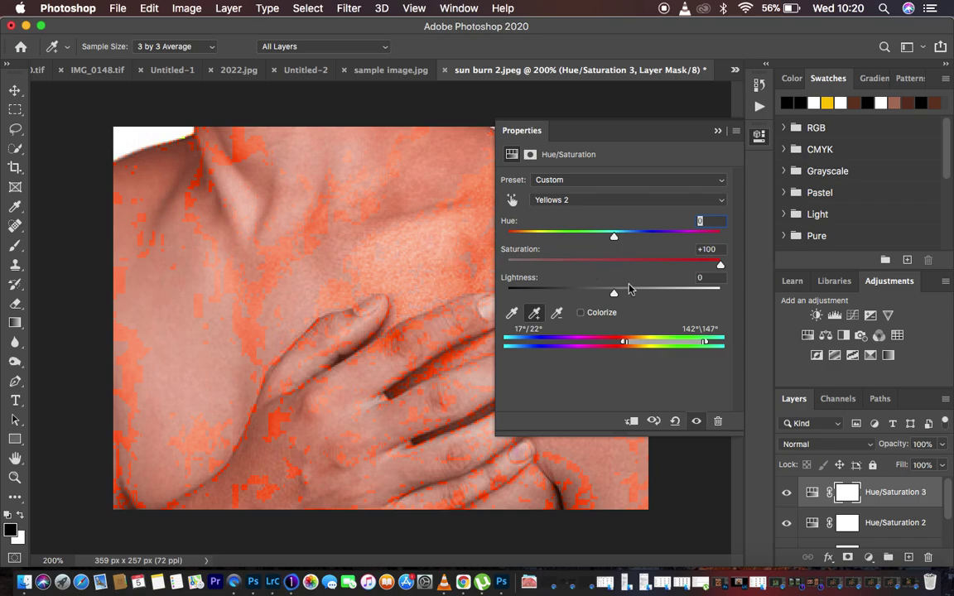
Reset Saturation to 0 and set Hue −4, Saturation −3
{"action": "key", "text": "Tab"}
{"action": "type", "text": "0"}
{"action": "key", "text": "Return"}
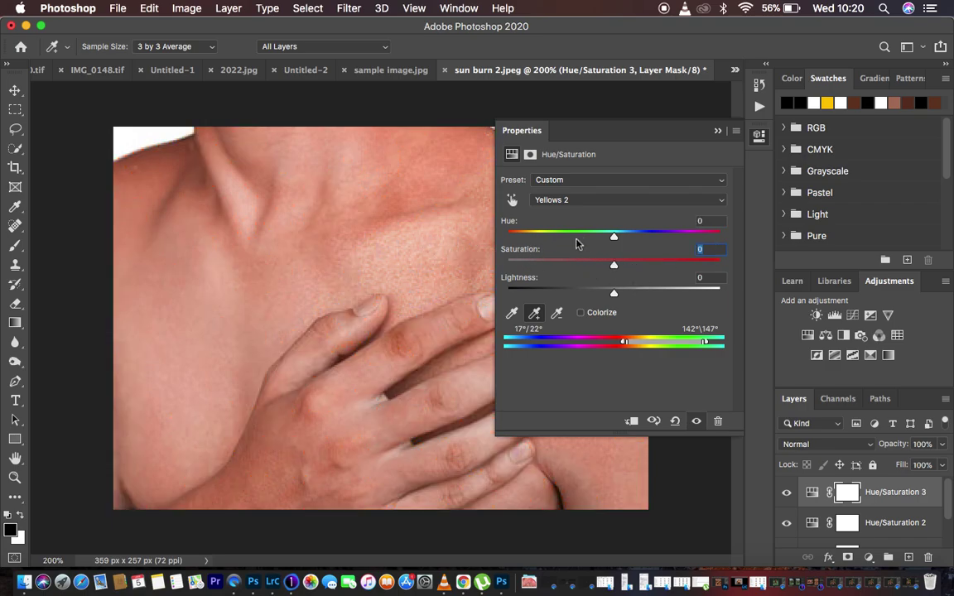
{"action": "left_click_drag", "start_coordinate": [615, 239], "coordinate": [610, 266]}
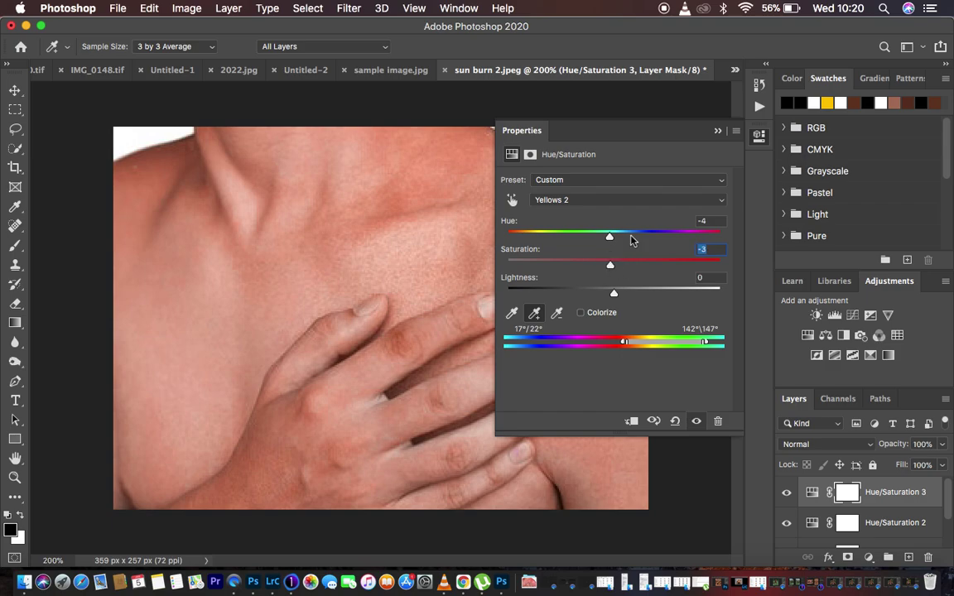
Collapse the Properties panel and compare all three adjustment layers against the Background alone
{"action": "left_click", "coordinate": [718, 133]}
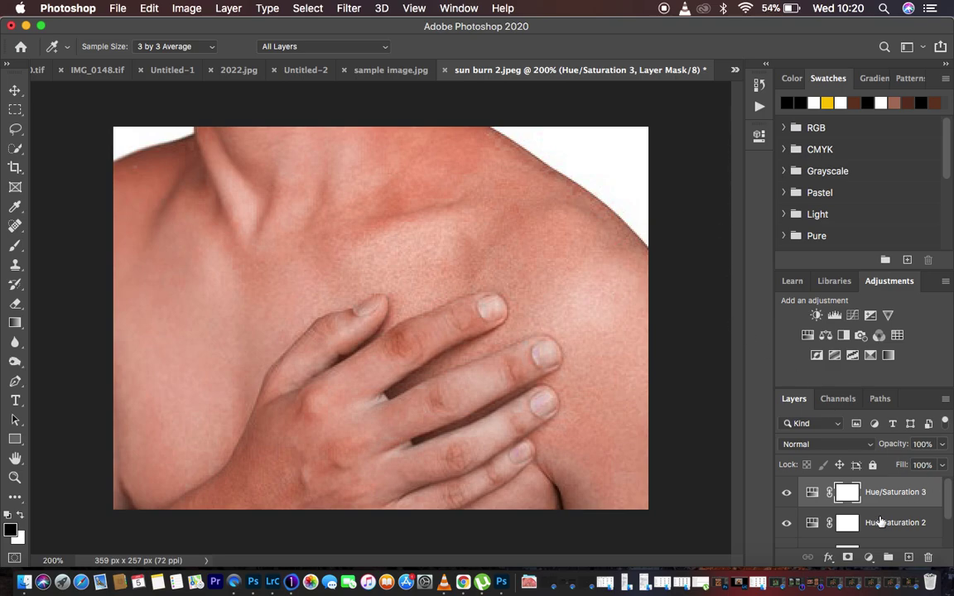
{"action": "scroll", "coordinate": [880, 522], "scroll_direction": "down", "scroll_amount": 2}
{"action": "left_click", "coordinate": [787, 538], "text": "alt"}
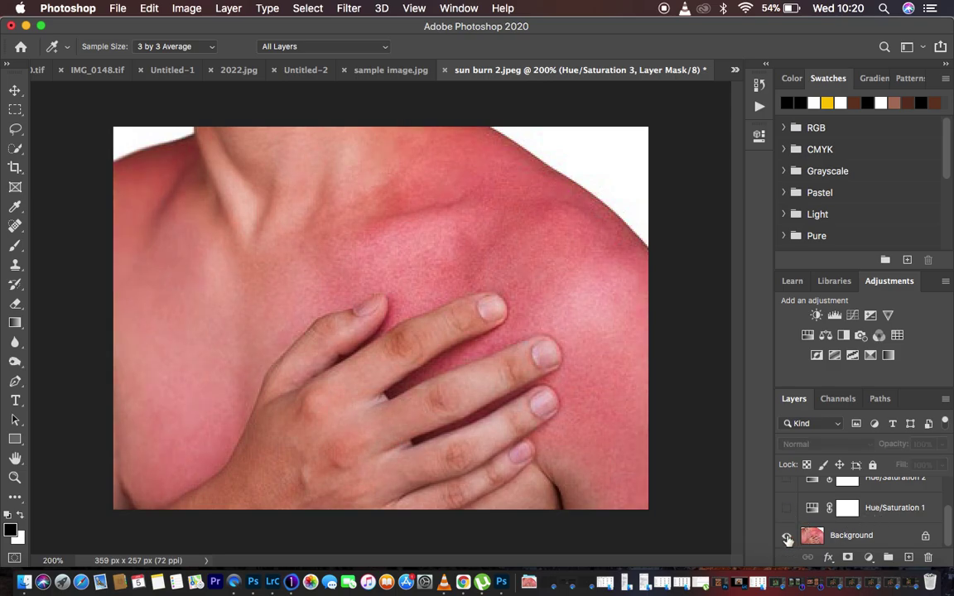
{"action": "left_click", "coordinate": [787, 538], "text": "alt"}
{"action": "left_click", "coordinate": [787, 539], "text": "alt"}
{"action": "left_click", "coordinate": [787, 538], "text": "alt"}
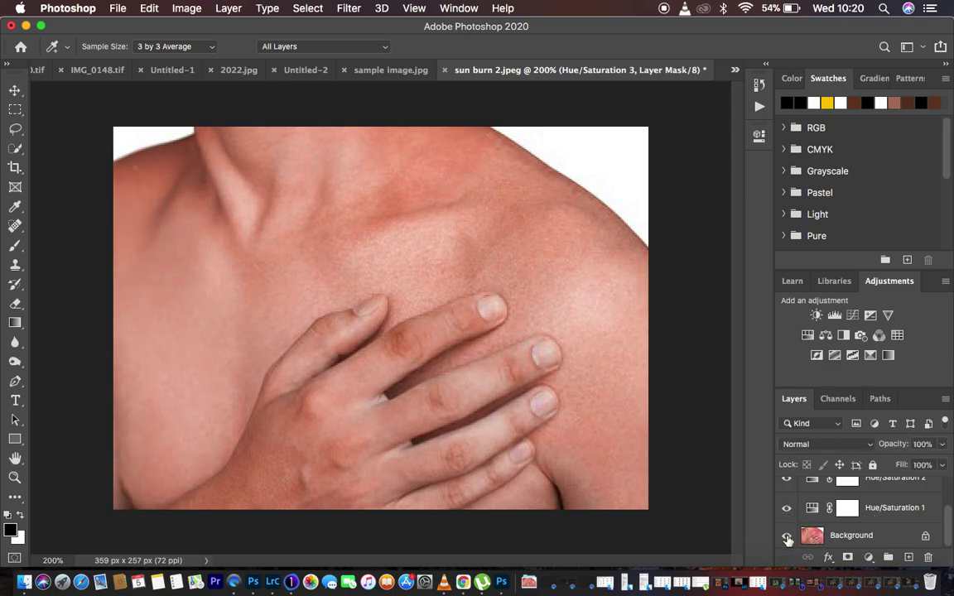
{"action": "left_click", "coordinate": [787, 539], "text": "alt"}
{"action": "left_click", "coordinate": [787, 538], "text": "alt"}
{"action": "left_click", "coordinate": [787, 538], "text": "alt"}
{"action": "left_click", "coordinate": [787, 539], "text": "alt"}
{"action": "left_click", "coordinate": [787, 539], "text": "alt"}
{"action": "left_click", "coordinate": [787, 538], "text": "alt"}
{"action": "left_click", "coordinate": [787, 538], "text": "alt"}
{"action": "left_click", "coordinate": [787, 538], "text": "alt"}
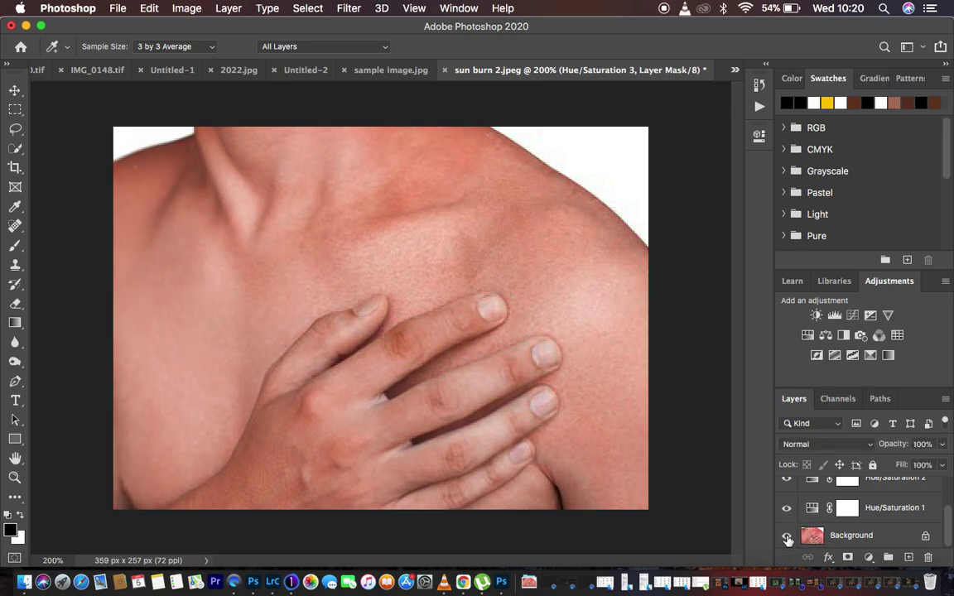